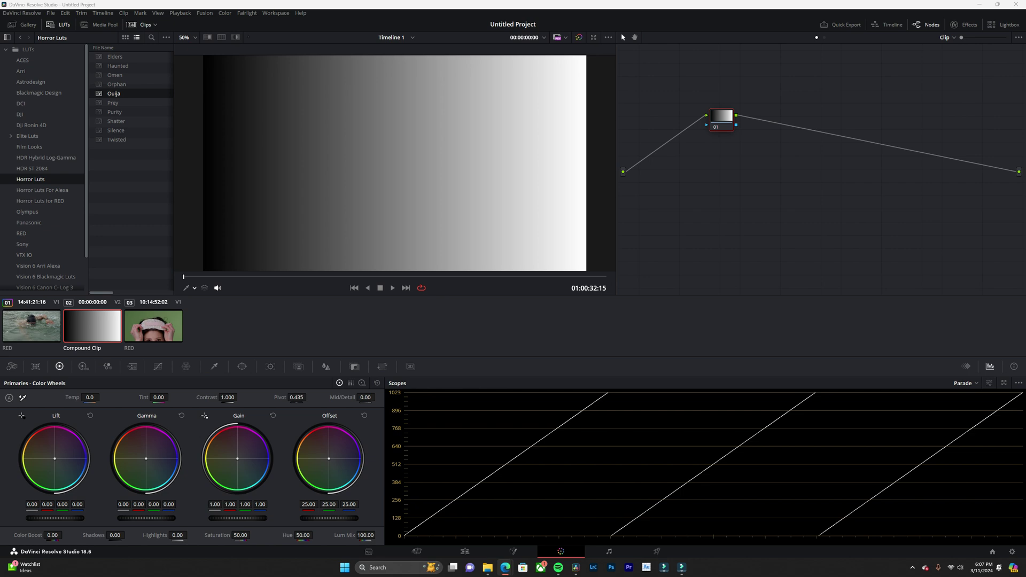
Try lowering the gradient clip's contrast to 0.696 and reset its primaries
mouse_move(228, 397)
mouse_down()
mouse_move(316, 397)
mouse_move(182, 397)
mouse_up()
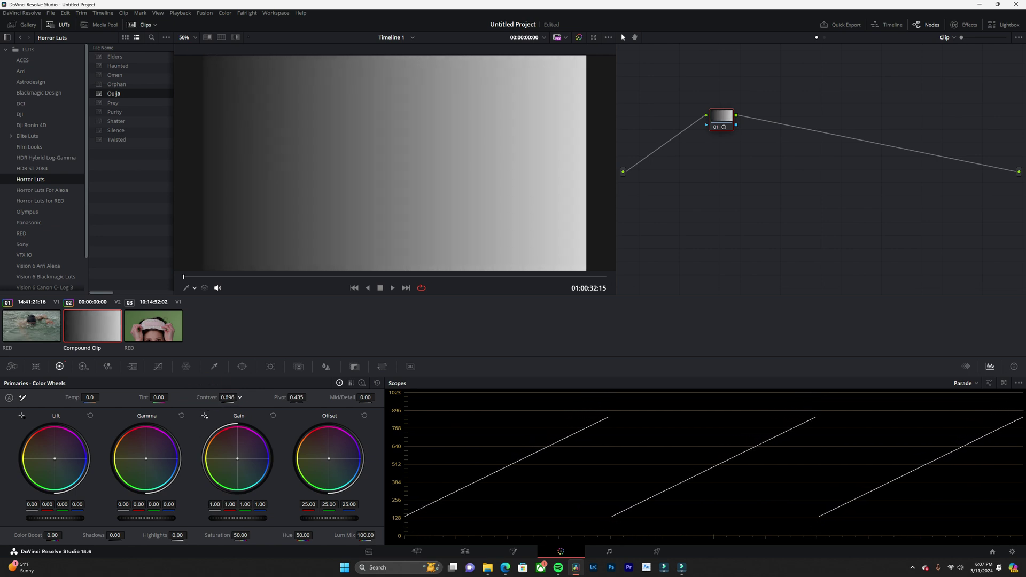
click(377, 383)
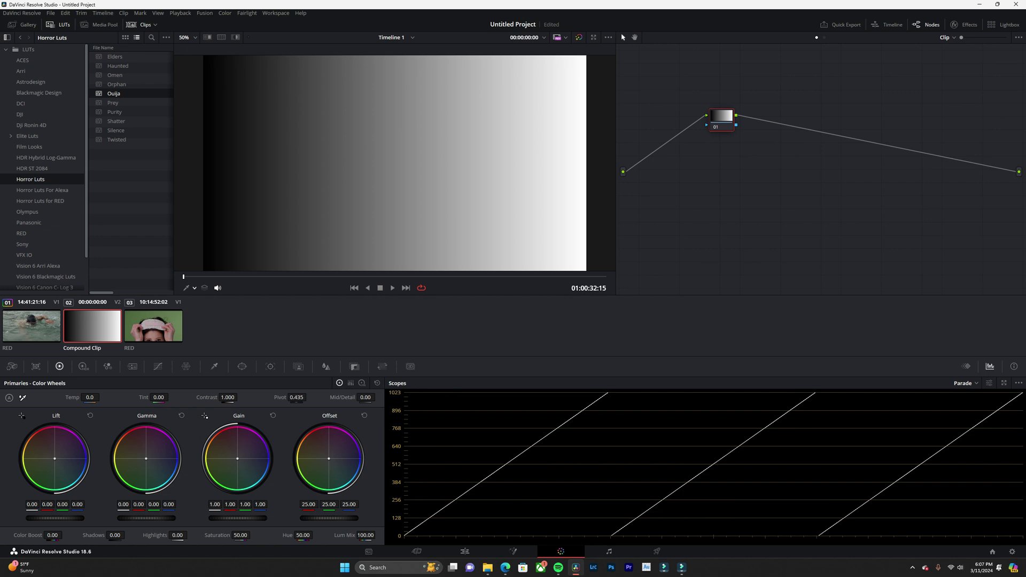
Raise the gradient clip's contrast to 1.506, sweep its pivot down to 0.000 and up to 0.918, and save the project
mouse_move(227, 397)
mouse_down()
mouse_move(254, 397)
mouse_move(240, 397)
mouse_up()
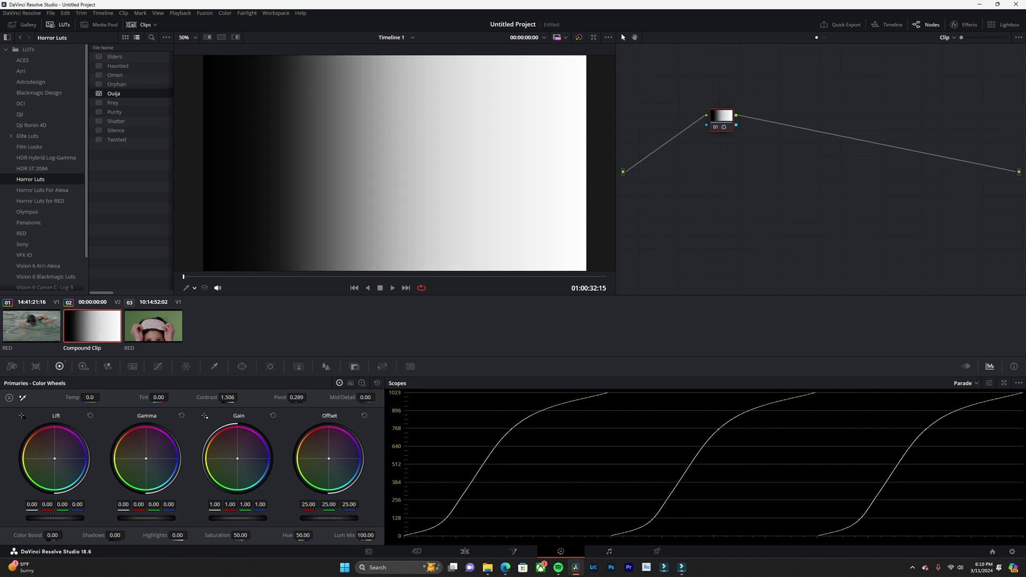
drag(297, 397, 139, 398)
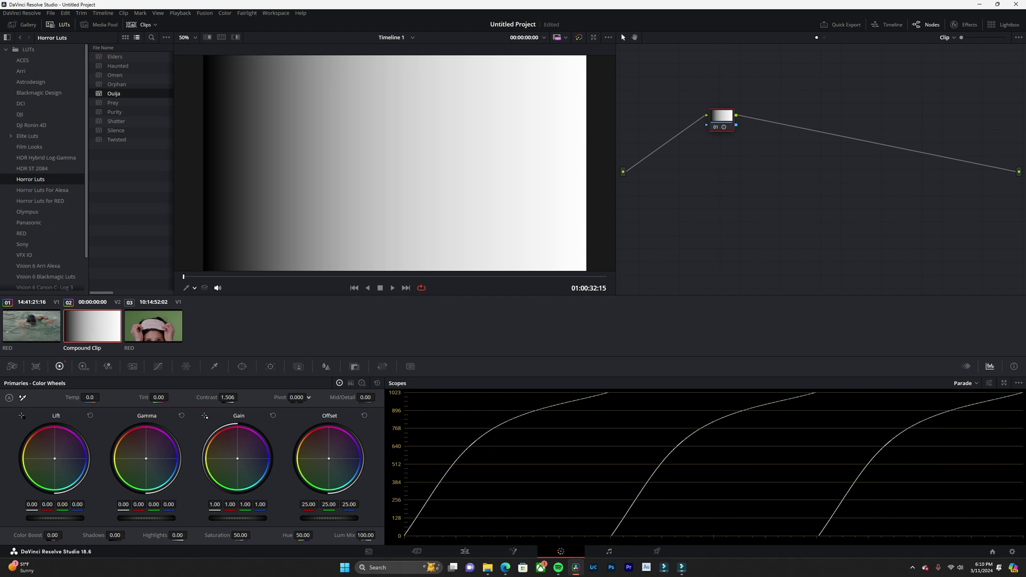
drag(139, 397, 308, 397)
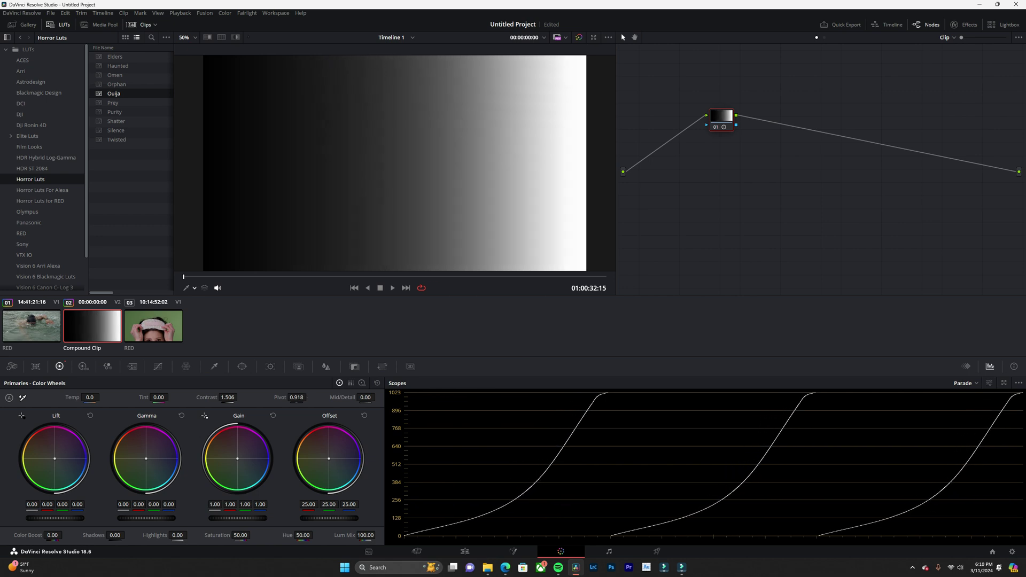
key(ctrl+s)
key(Down)
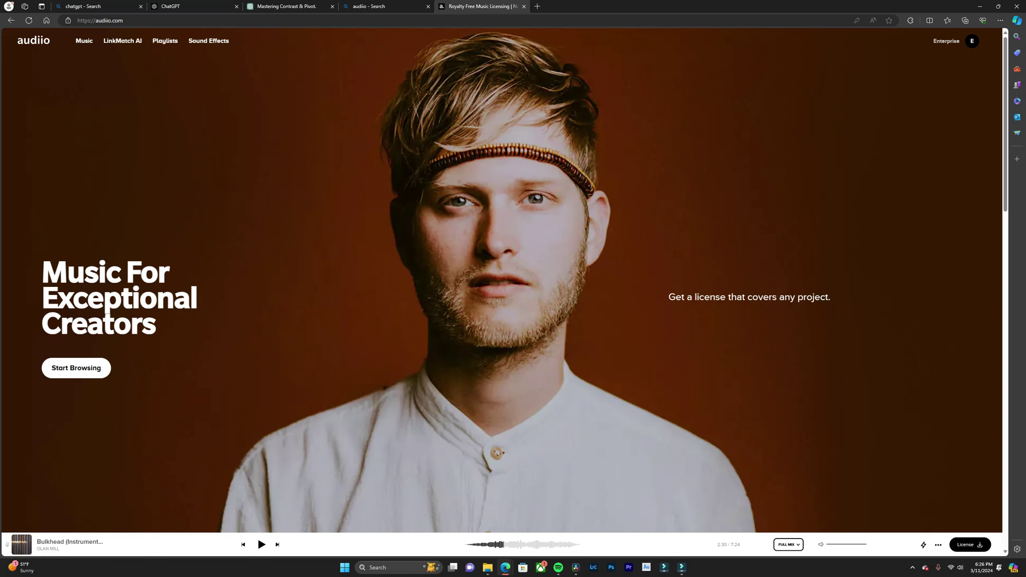
Open the music catalogue on the Audiio website and look through its track list
click(76, 367)
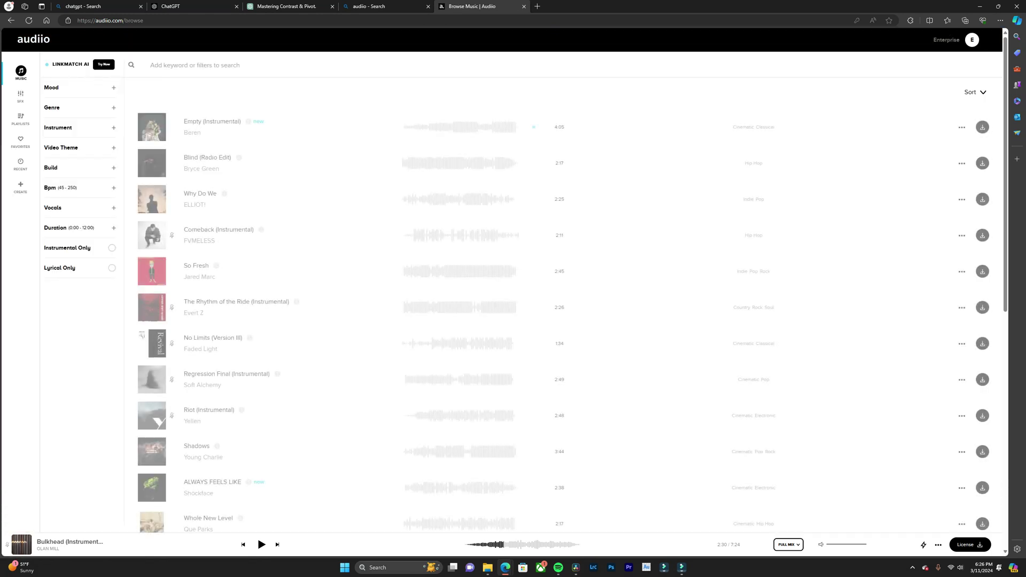
scroll(513, 238, down, 9)
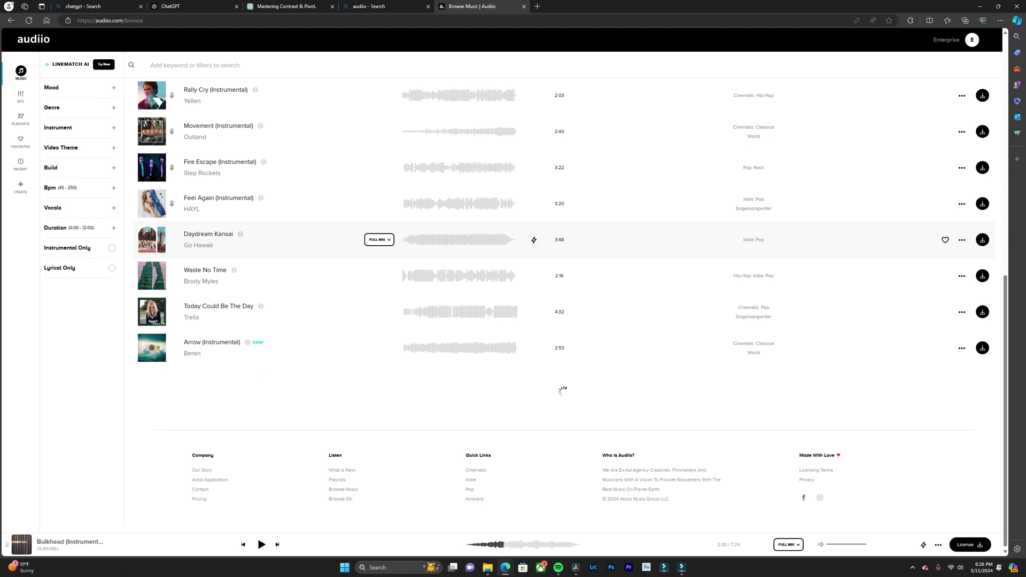
scroll(567, 289, up, 10)
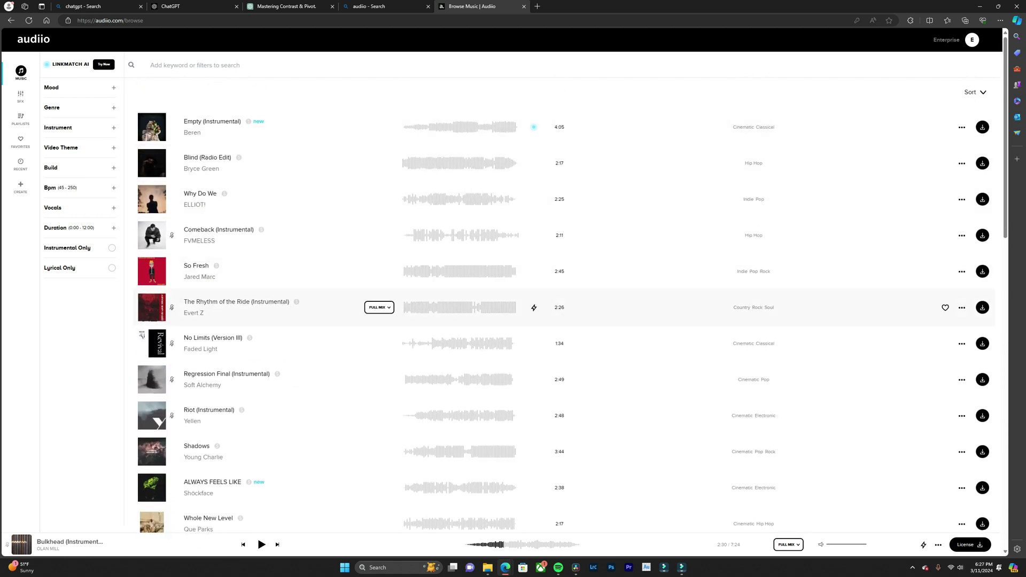
Open the sound effects section and look over its collections and categories
click(20, 95)
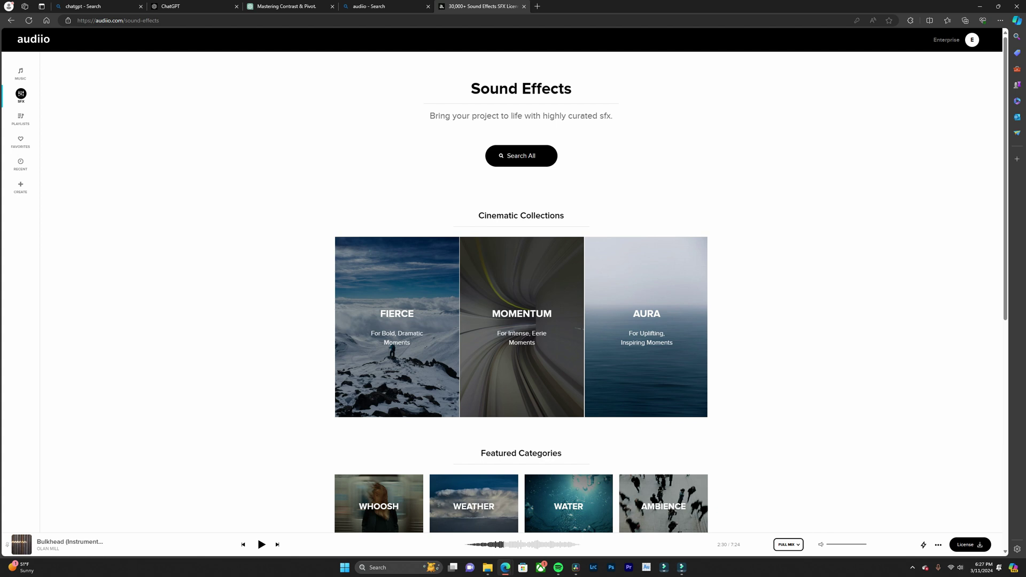
scroll(521, 288, down, 7)
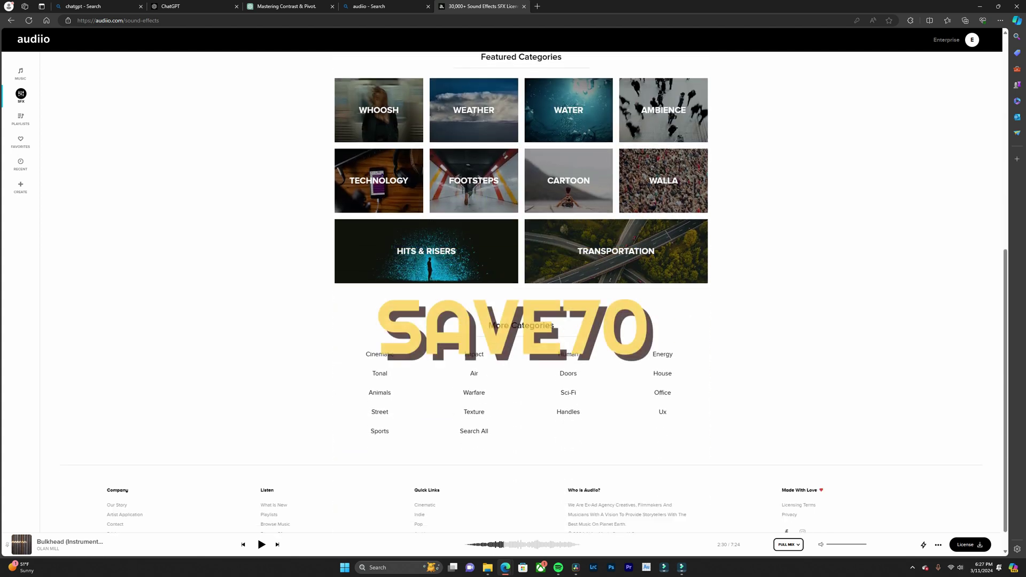
scroll(521, 289, up, 7)
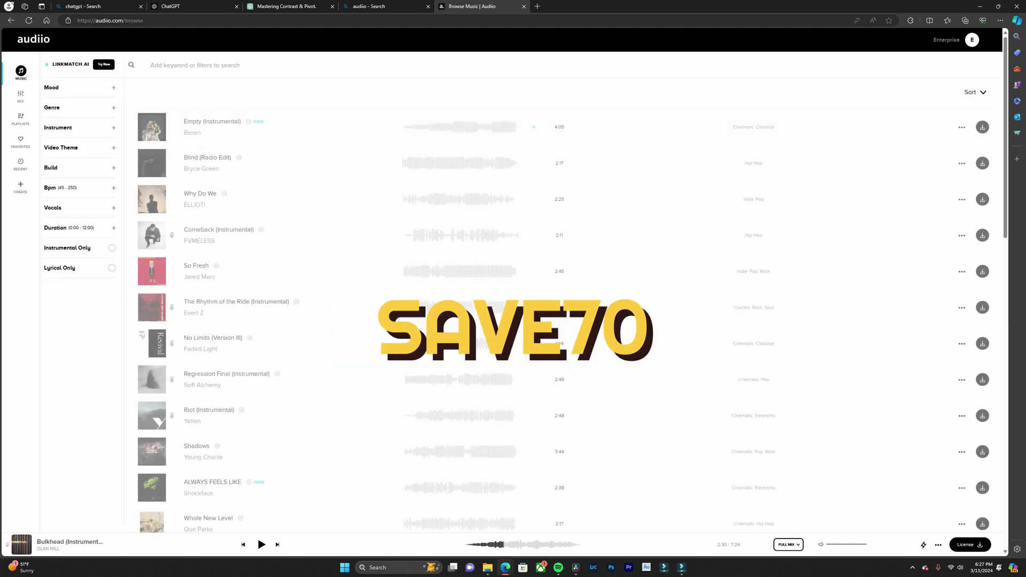
Browse further down the track list in the music catalogue
scroll(563, 158, down, 2)
scroll(535, 150, down, 15)
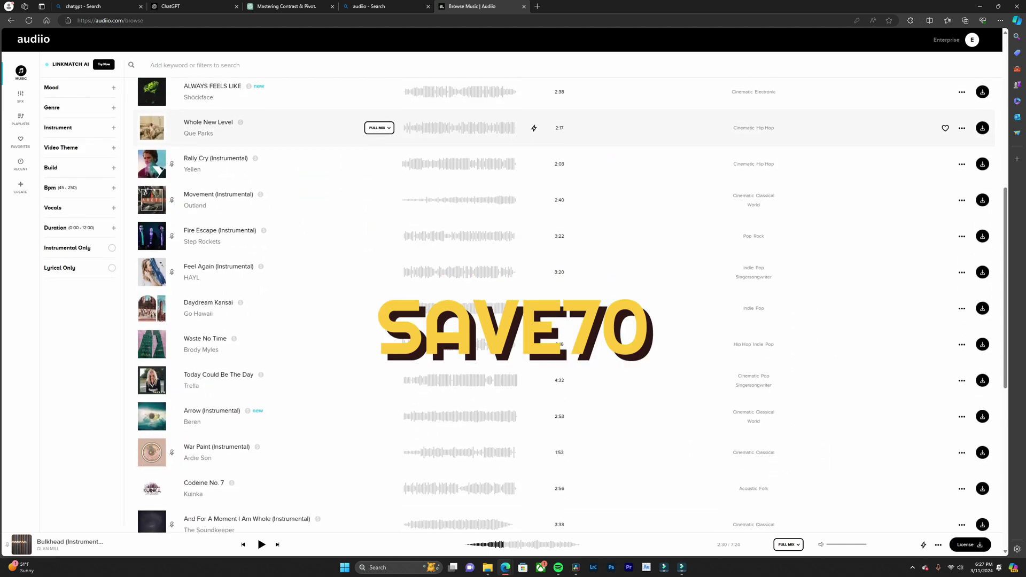
scroll(535, 294, down, 2)
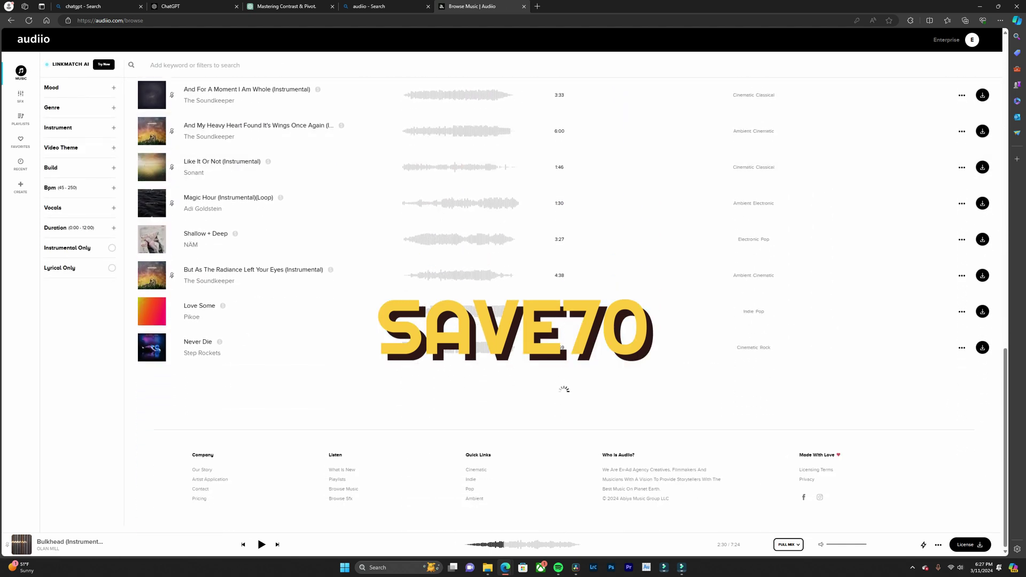
click(57, 108)
scroll(75, 160, down, 3)
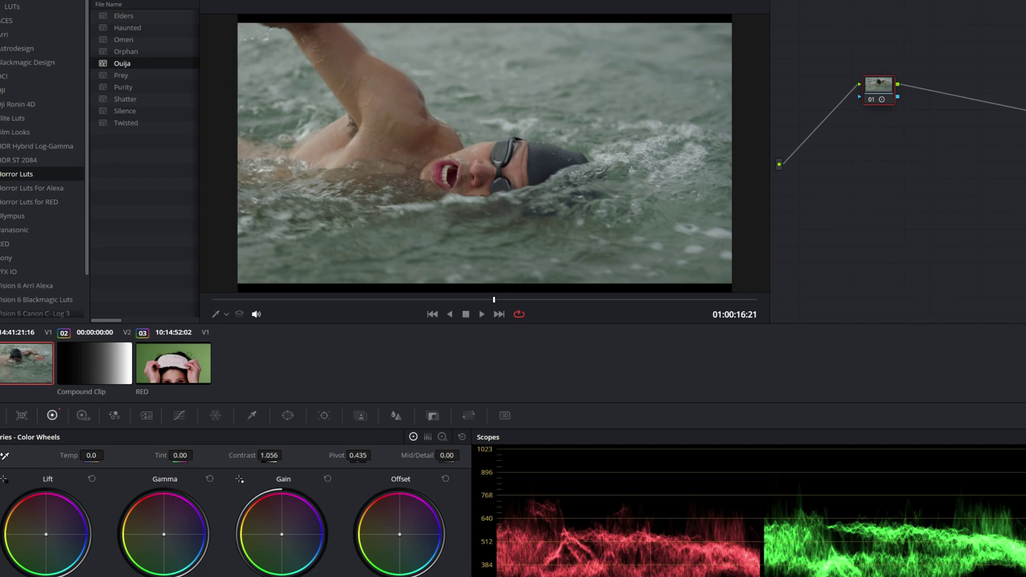
Grade the swimmer clip in DaVinci Resolve with contrast 1.340, pivot 0.511 and saturation 46.20
drag(284, 455, 373, 455)
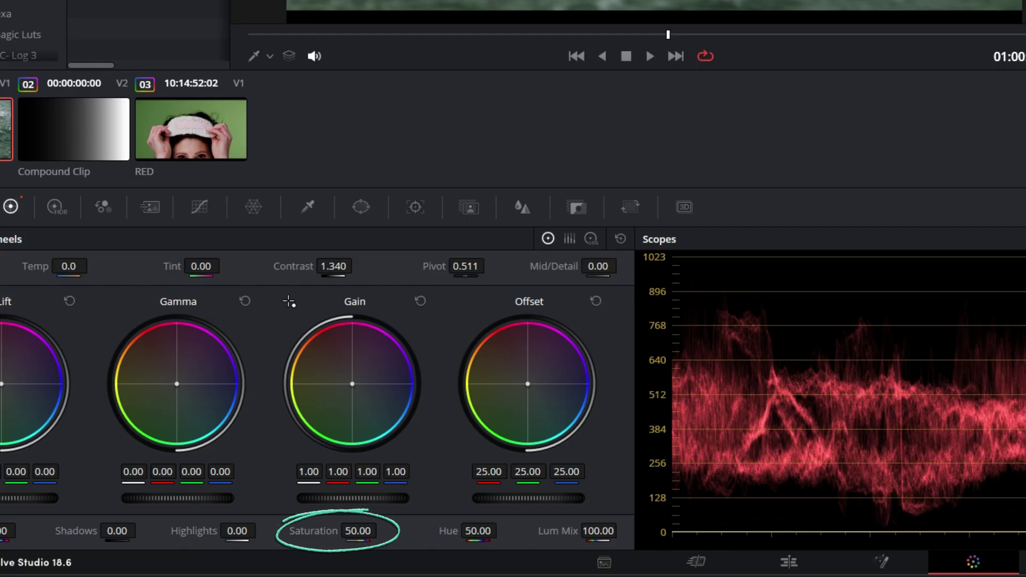
mouse_move(357, 531)
mouse_down()
mouse_move(297, 530)
mouse_move(317, 530)
mouse_up()
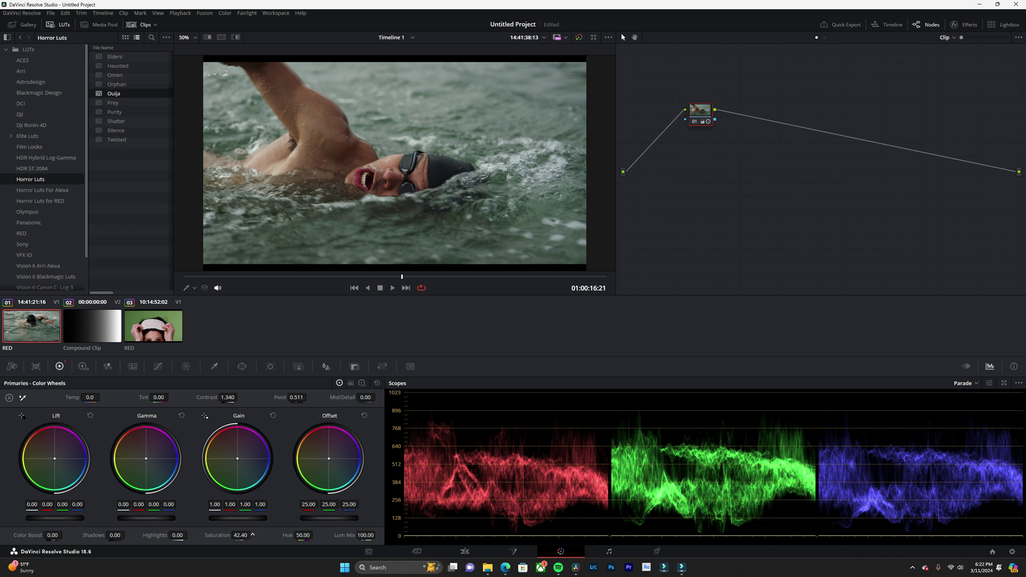
drag(252, 534, 253, 535)
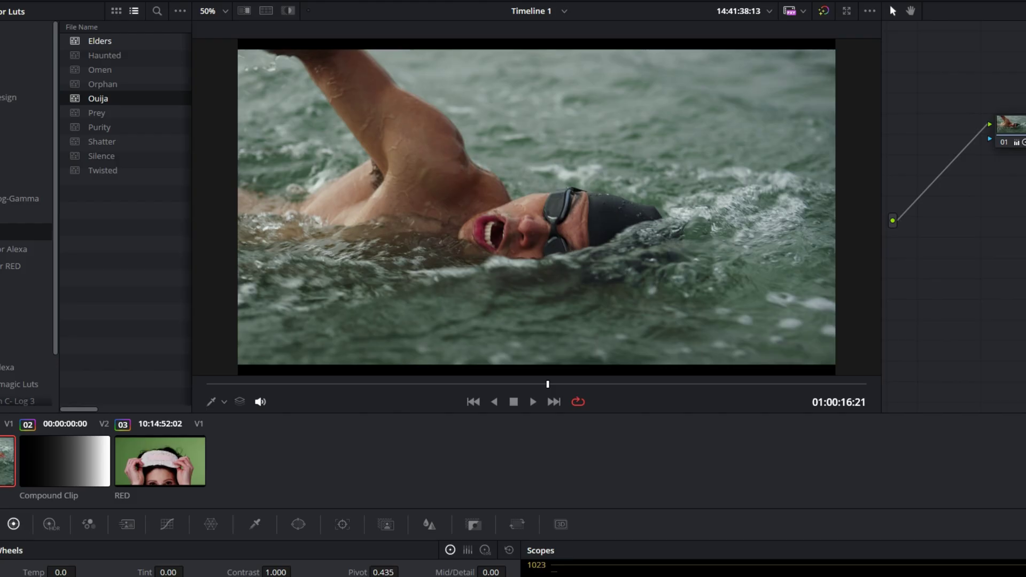
Audition the Horror LUTs from Elders through Shatter on the swimmer clip's second node and apply Silence
double_click(100, 41)
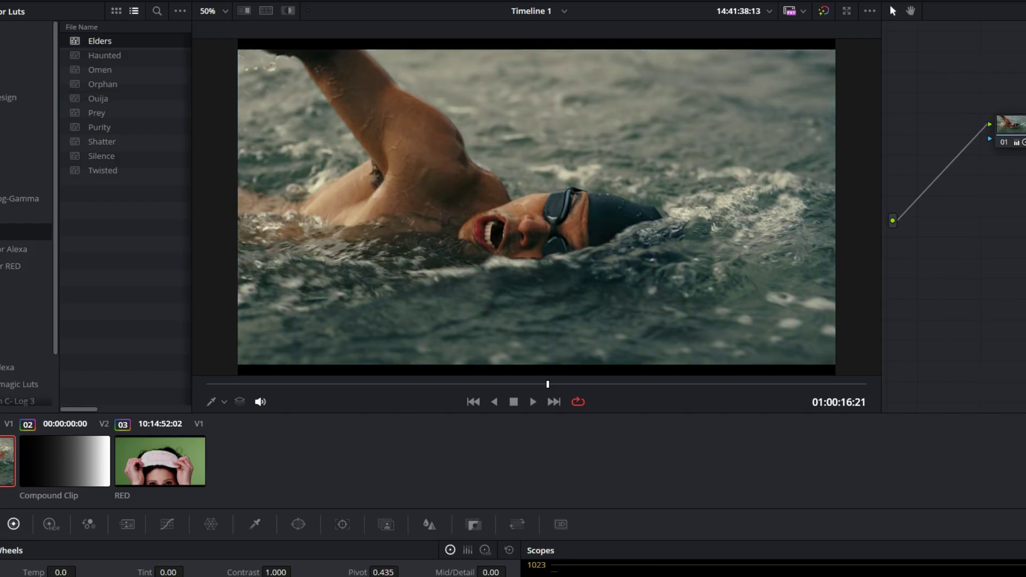
click(99, 70)
double_click(105, 55)
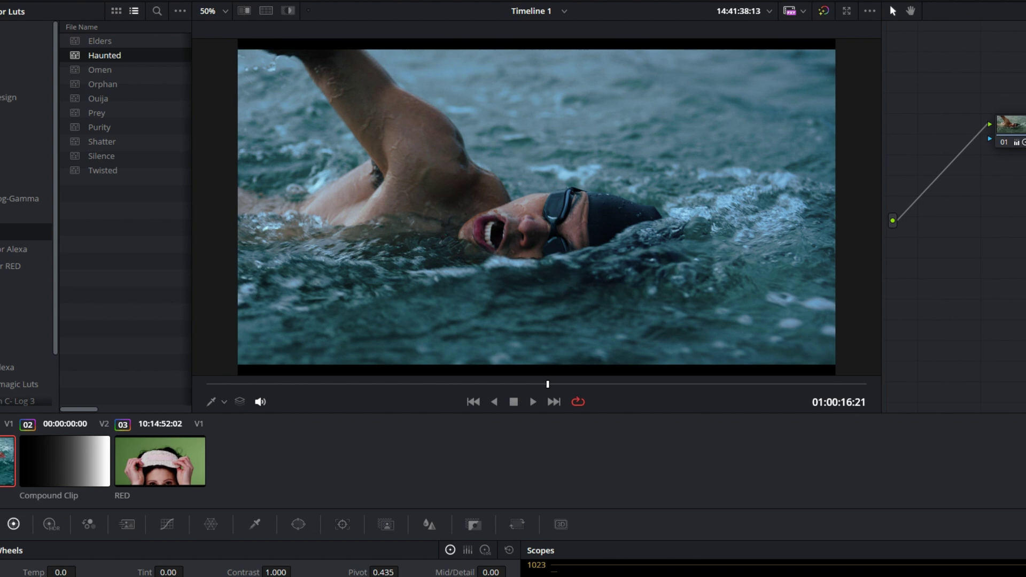
double_click(102, 84)
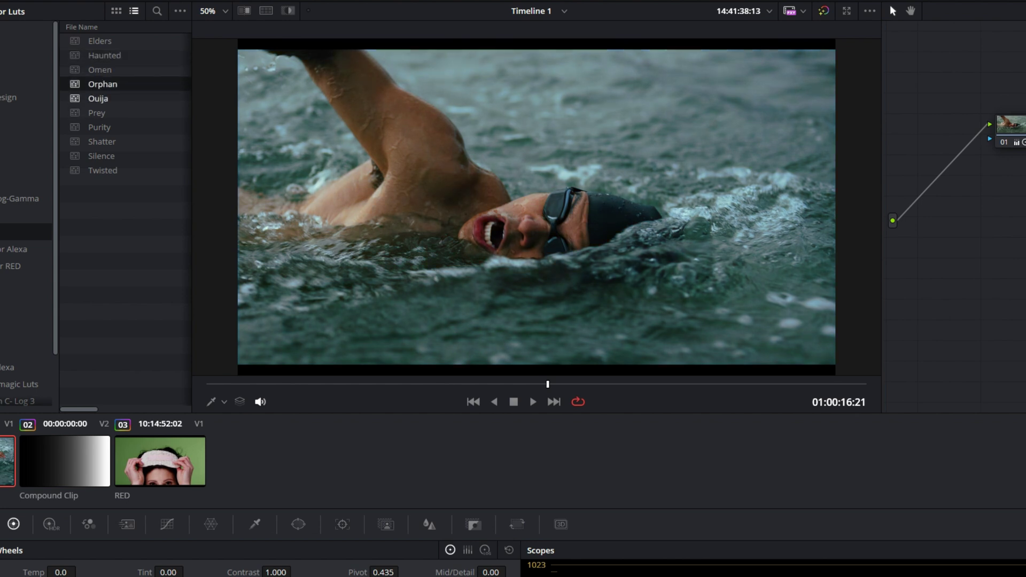
click(97, 99)
click(96, 112)
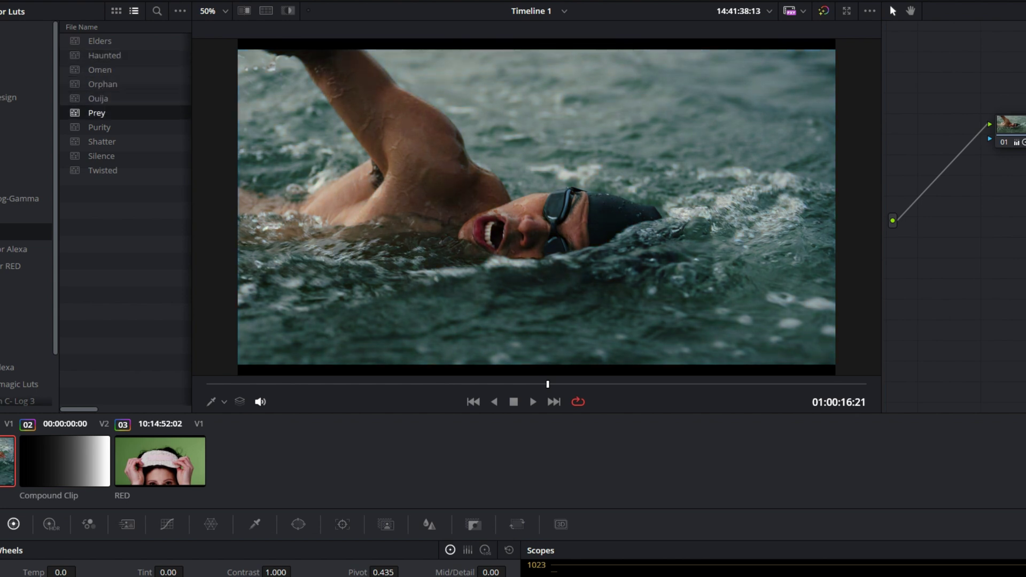
click(99, 128)
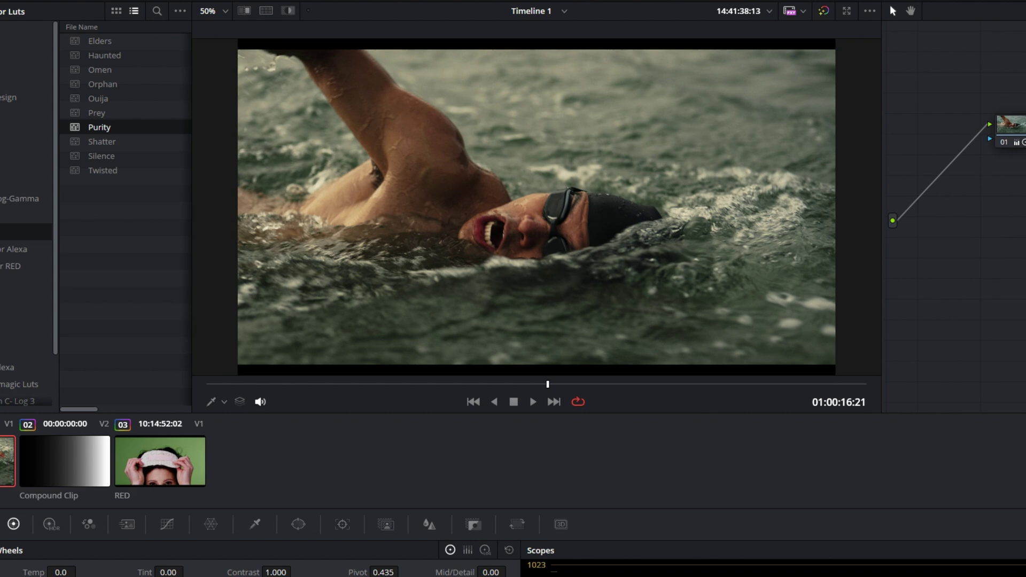
click(102, 141)
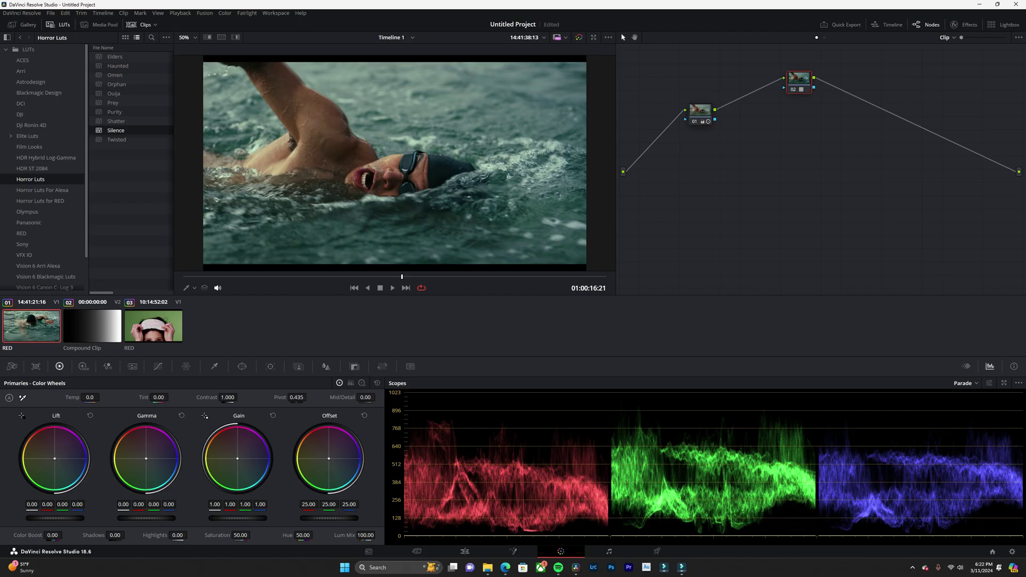
Move the swimmer clip's first node closer to the source and fine-tune its contrast beneath the LUT
click(700, 113)
drag(700, 110, 684, 99)
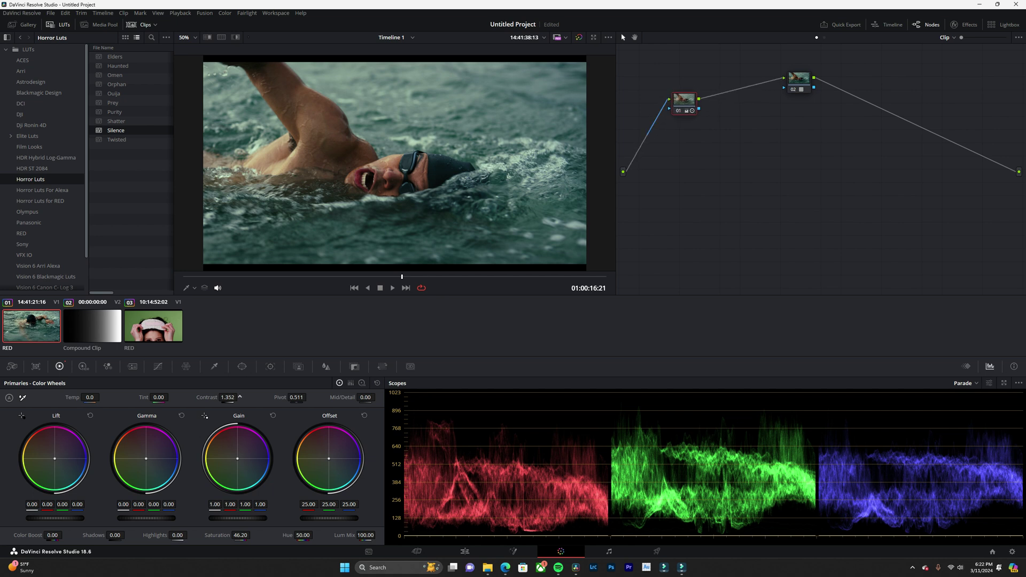
drag(229, 397, 309, 397)
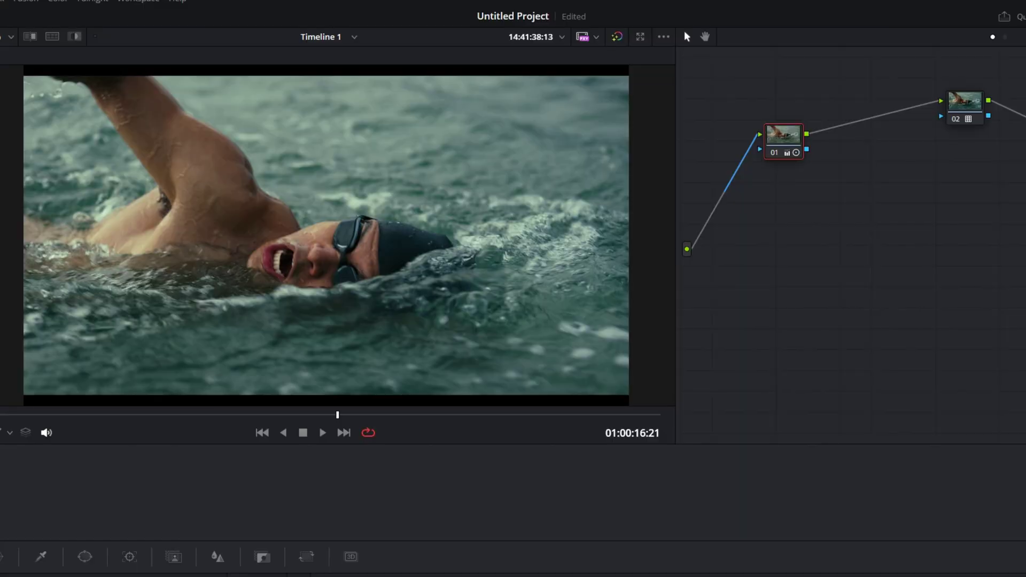
Disable and re-enable the Silence LUT node to compare the image with and without it
click(964, 107)
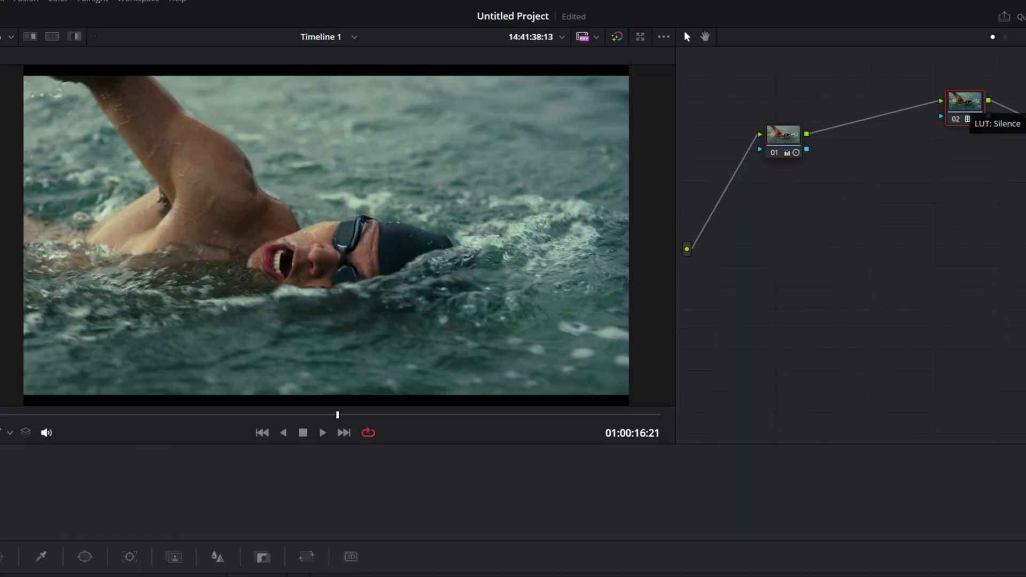
key(ctrl+d)
key(ctrl+d)
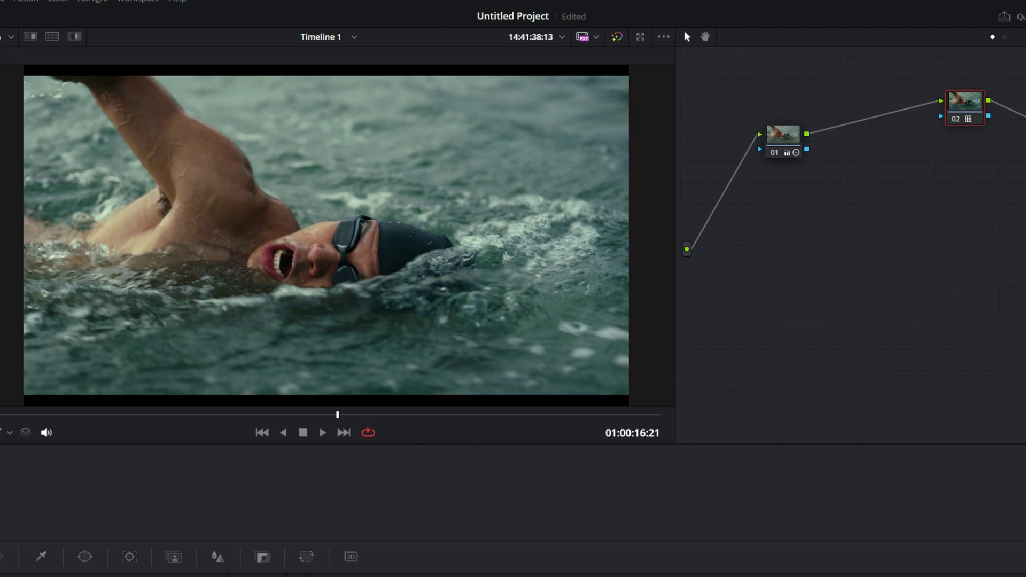
Save the project and disable the first node holding the contrast adjustments
click(783, 138)
key(ctrl+s)
key(ctrl+d)
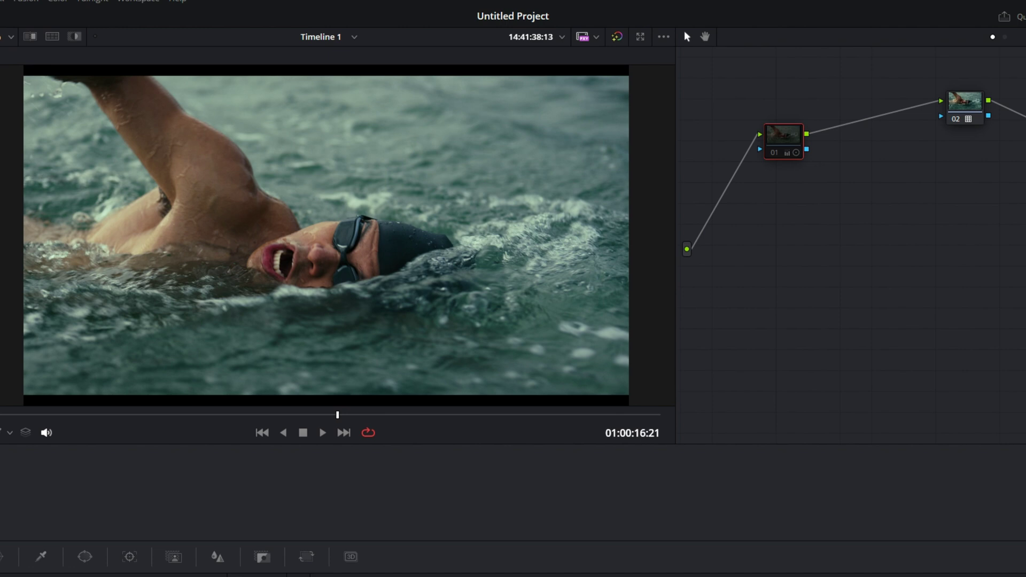